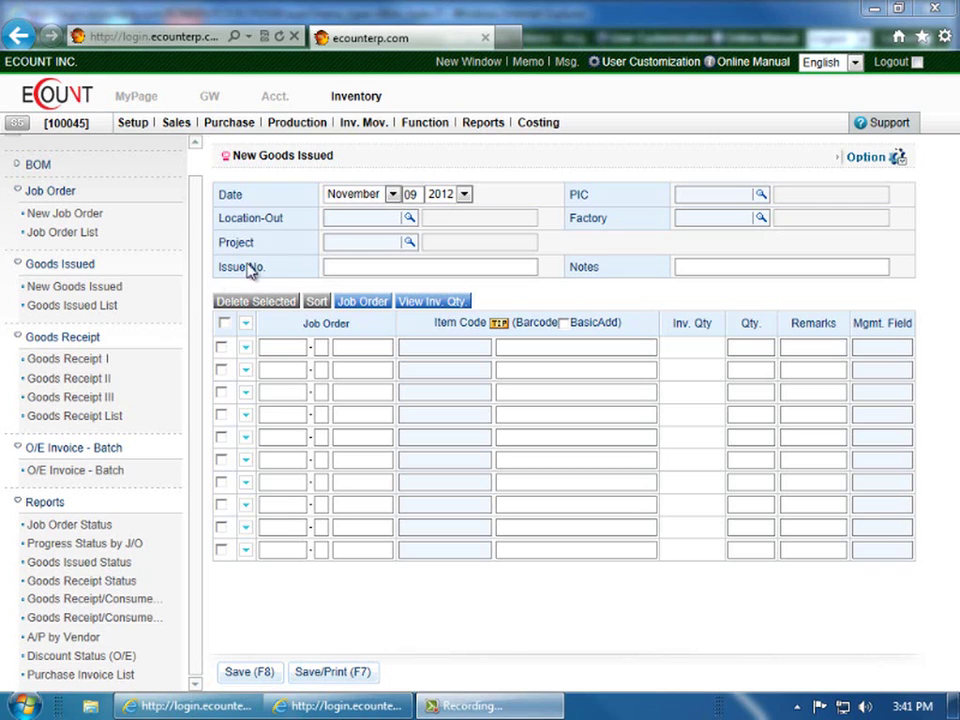
pyautogui.click(865, 160)
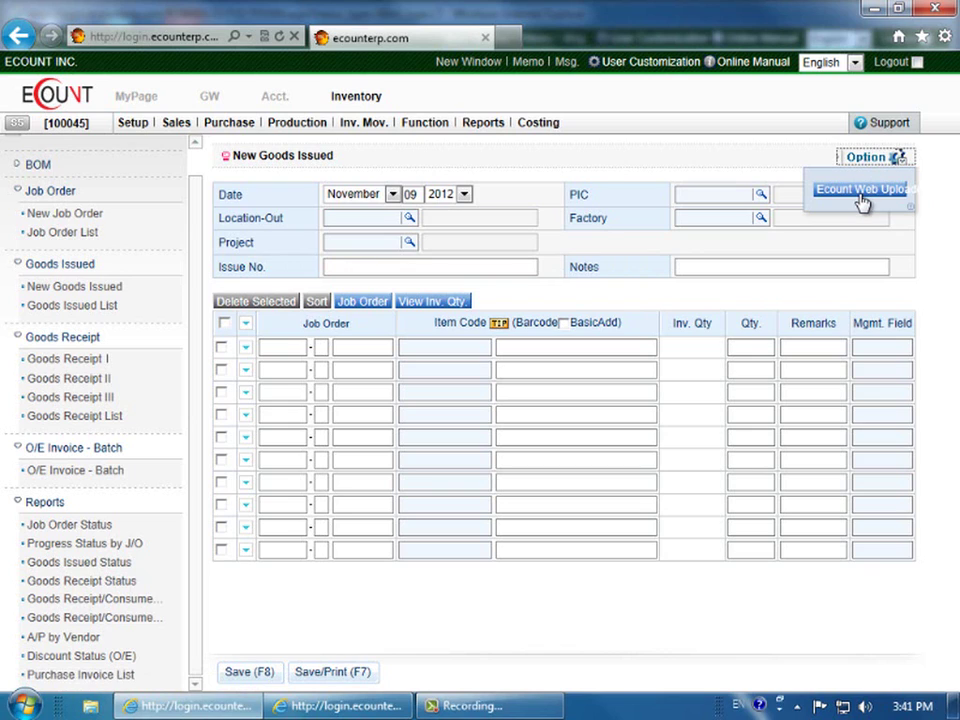
pyautogui.click(863, 190)
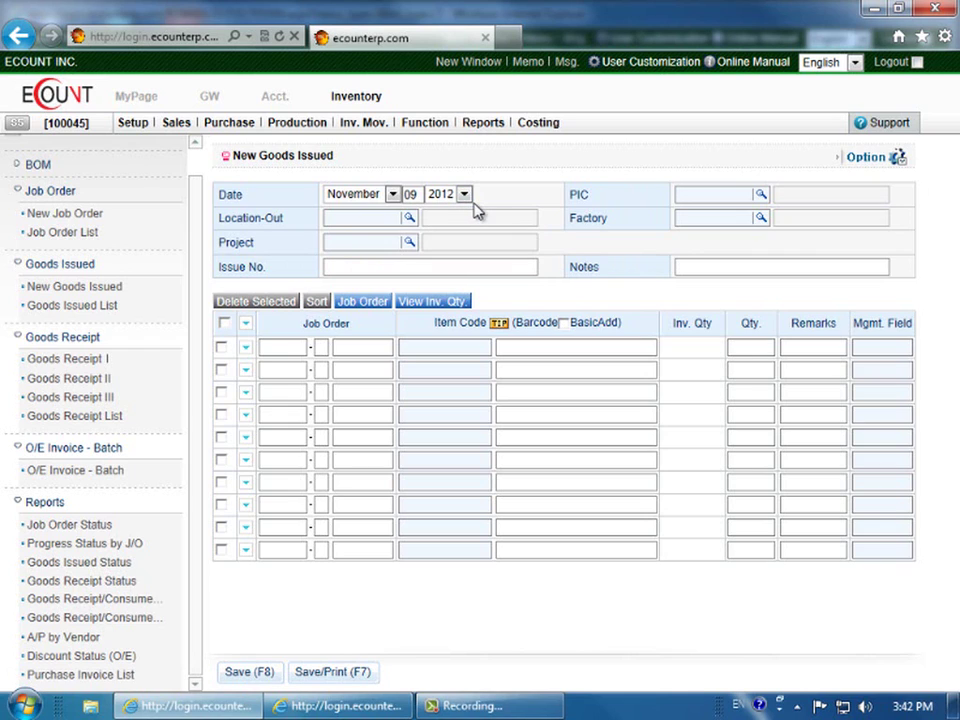
# Set Location-Out to LA Branch (5001) and Factory to Factory - Packing (3001) on the new goods issued slip
pyautogui.click(403, 219)
pyautogui.write('la')
pyautogui.press('Return')
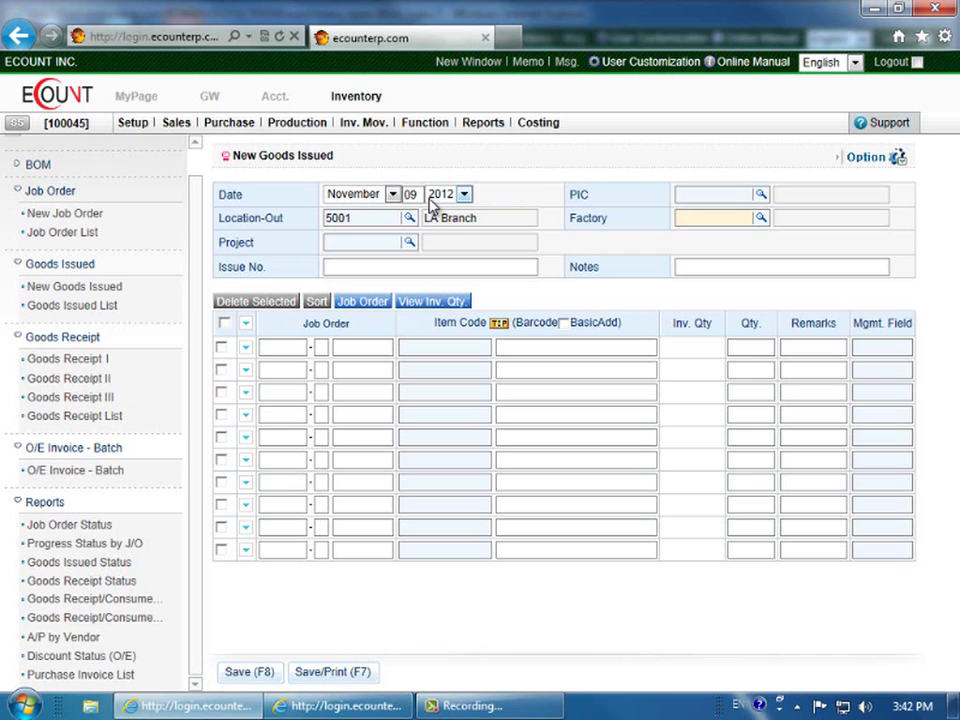
pyautogui.write('packn')
pyautogui.press('BackSpace')
pyautogui.write('ing')
pyautogui.press('Return')
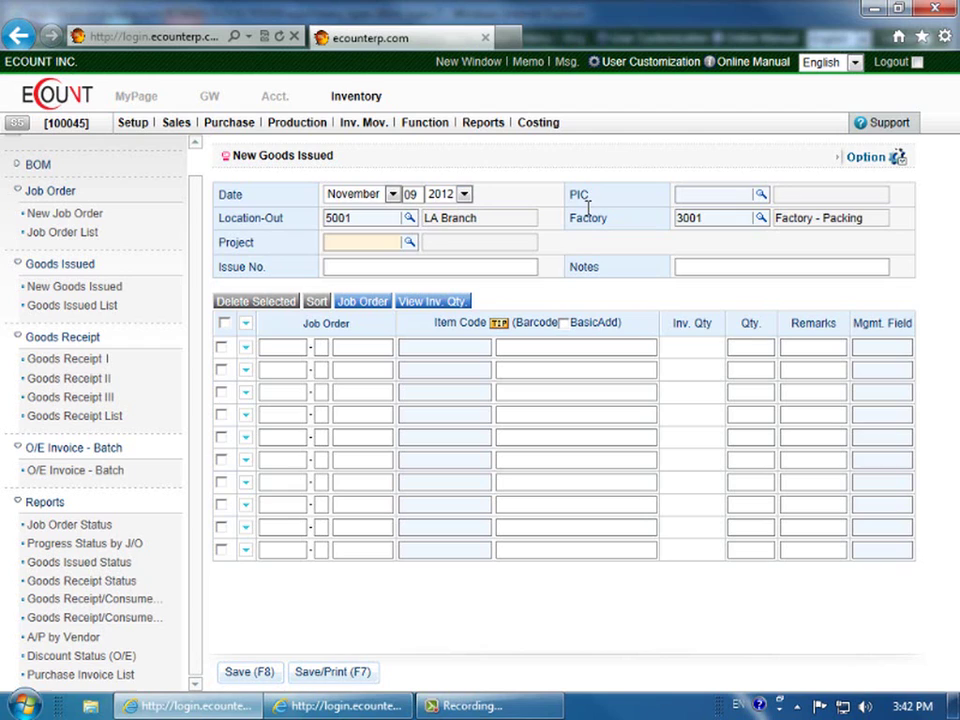
pyautogui.click(538, 268)
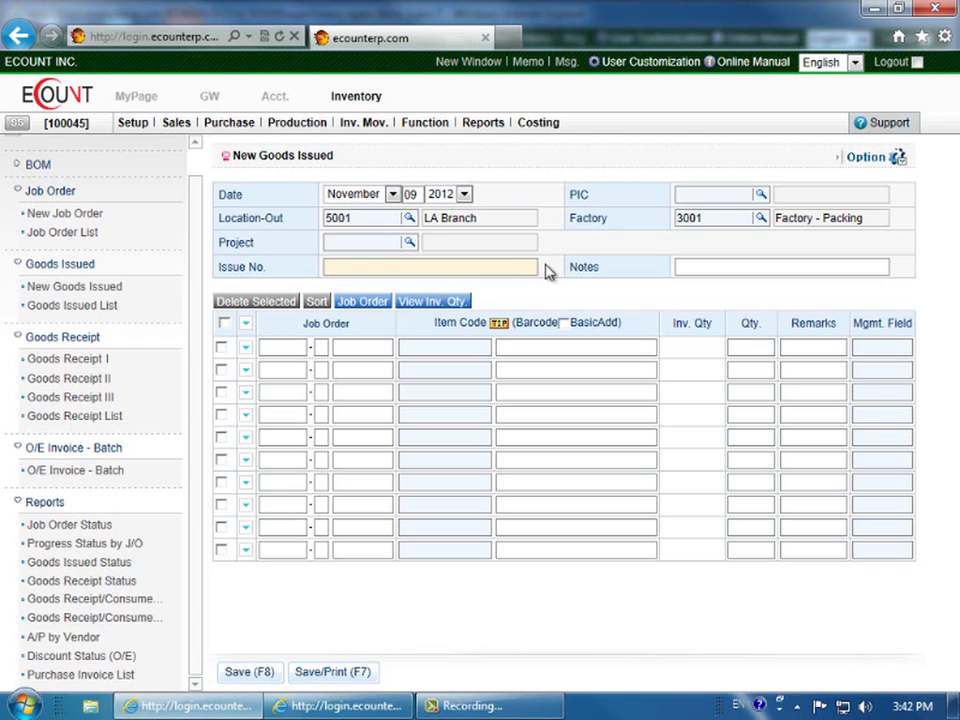
pyautogui.click(731, 268)
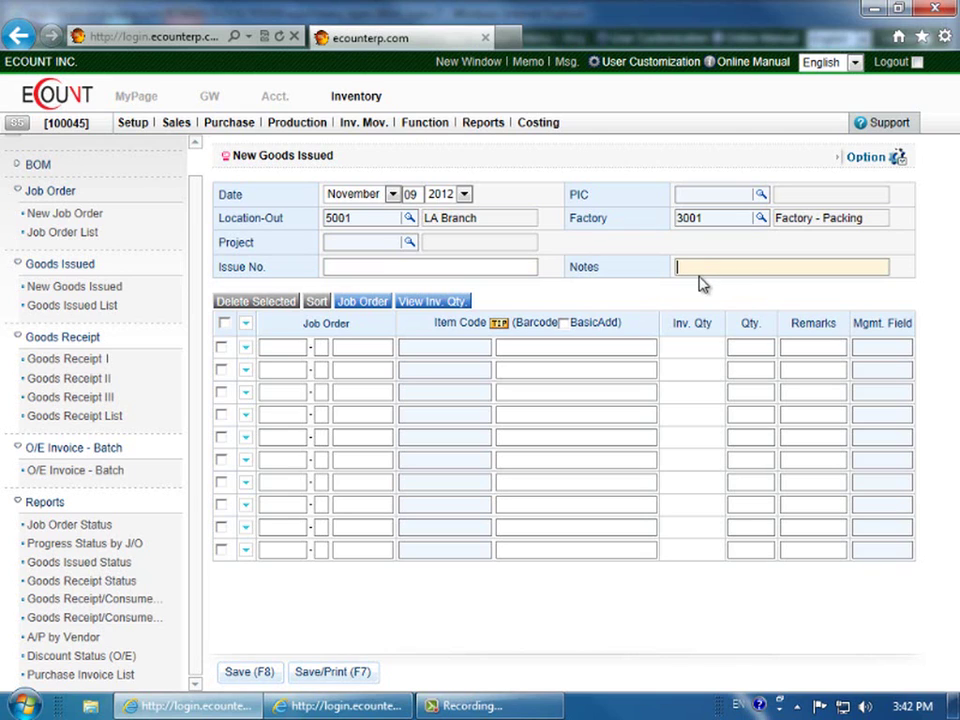
# Load the job order for Computer (F0001) into the goods issued slip from the Job Order List
pyautogui.click(377, 306)
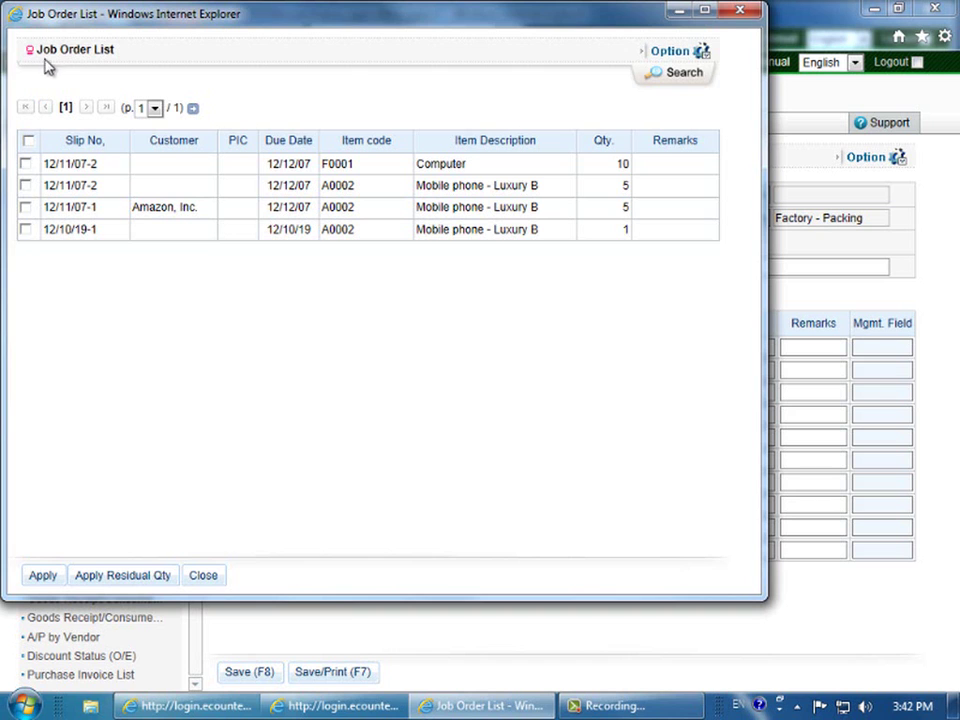
pyautogui.moveTo(206, 15); pyautogui.dragTo(343, 249)
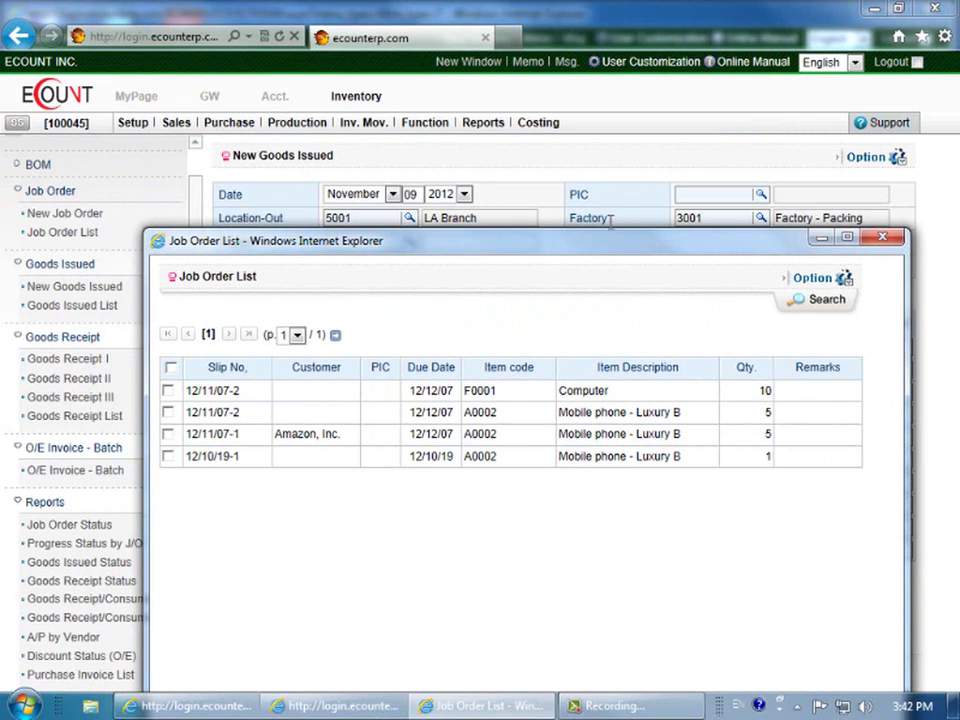
pyautogui.moveTo(598, 246); pyautogui.dragTo(536, 156)
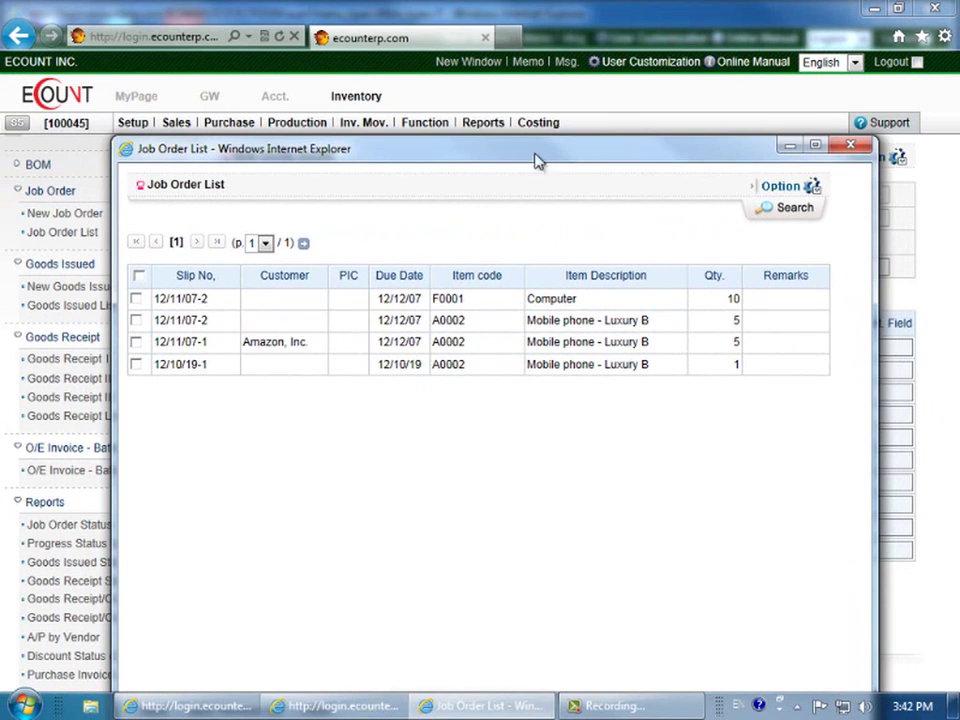
pyautogui.click(136, 298)
pyautogui.moveTo(395, 149); pyautogui.dragTo(397, 73)
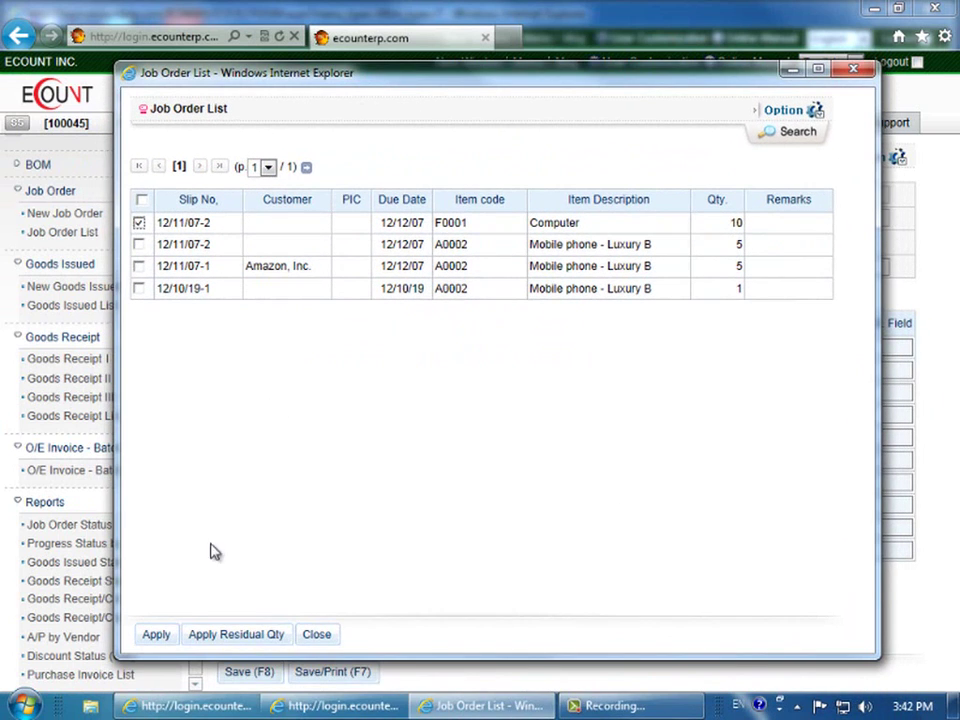
pyautogui.click(158, 635)
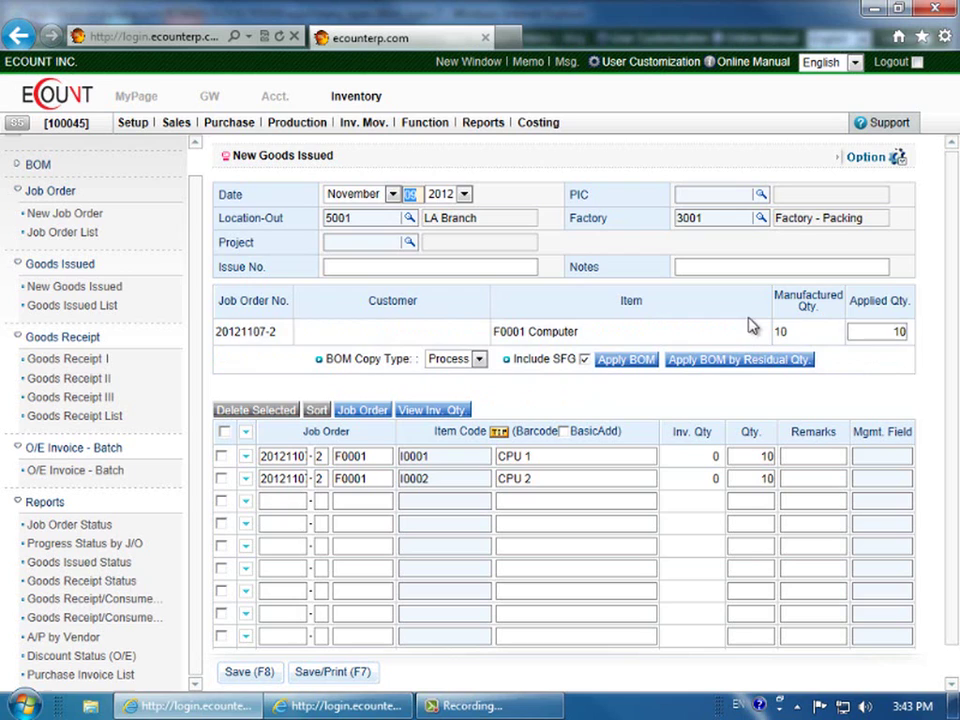
# Set the applied quantity of the Computer job order to 5 and apply the BOM to the item lines
pyautogui.click(876, 331)
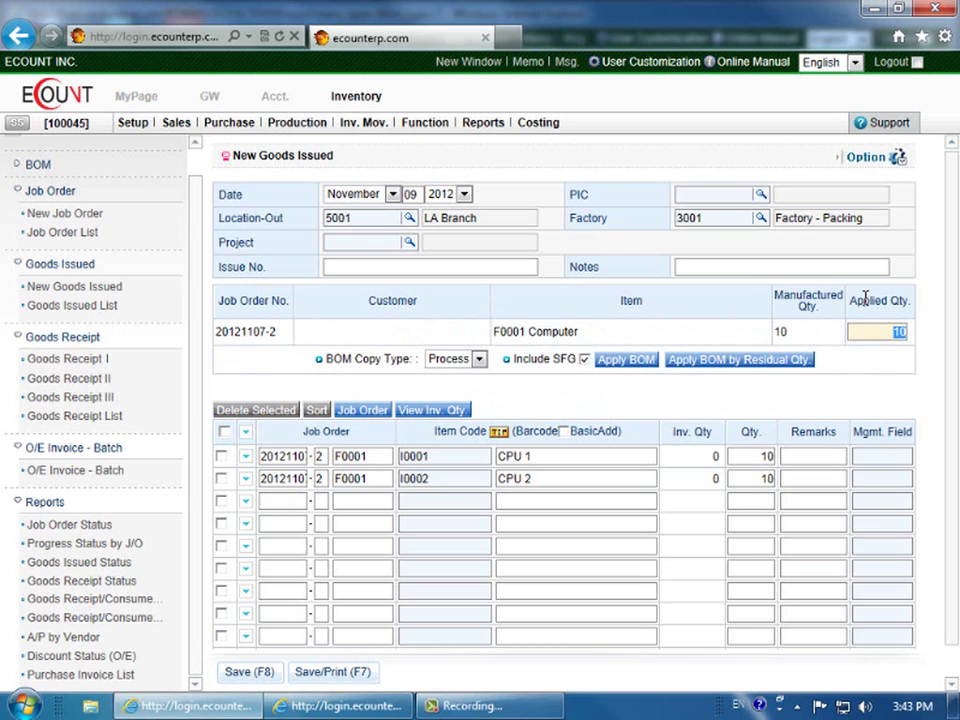
pyautogui.write('5')
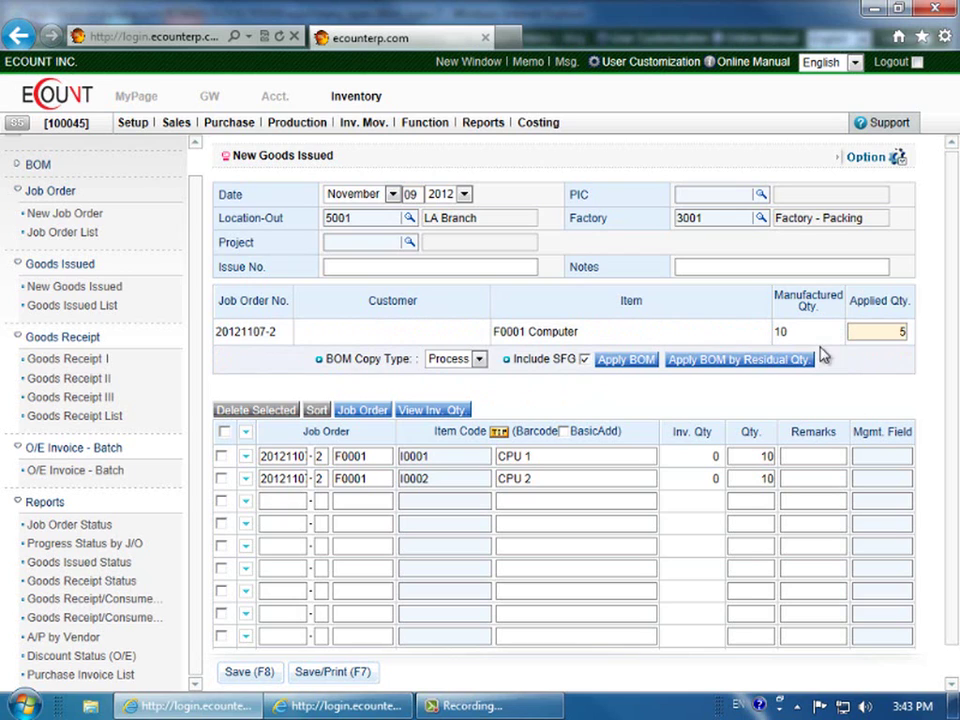
pyautogui.click(628, 361)
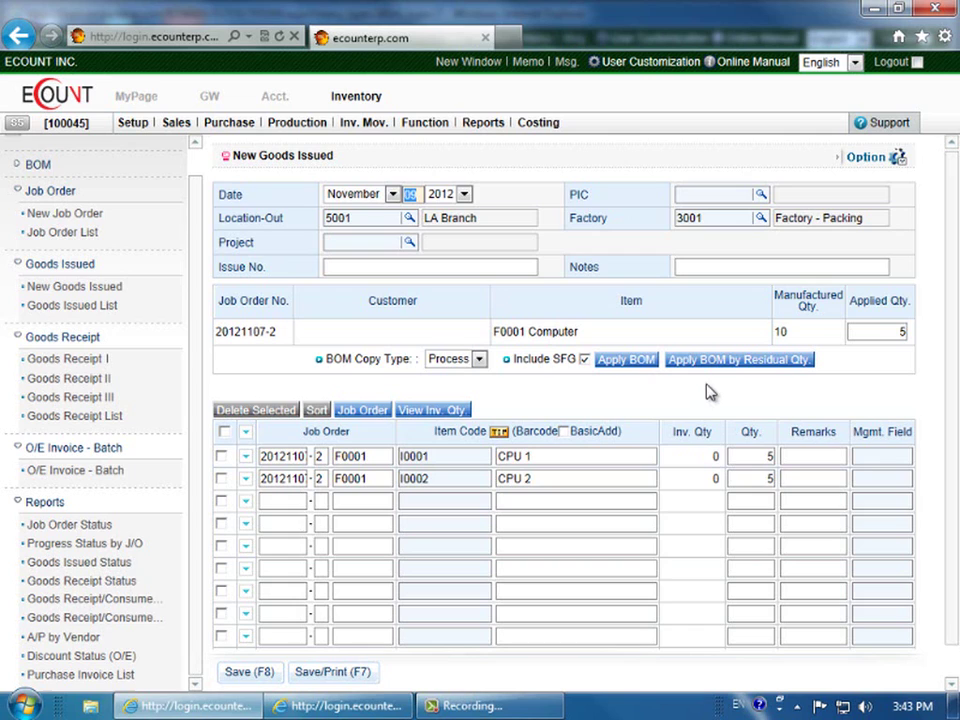
pyautogui.click(897, 336)
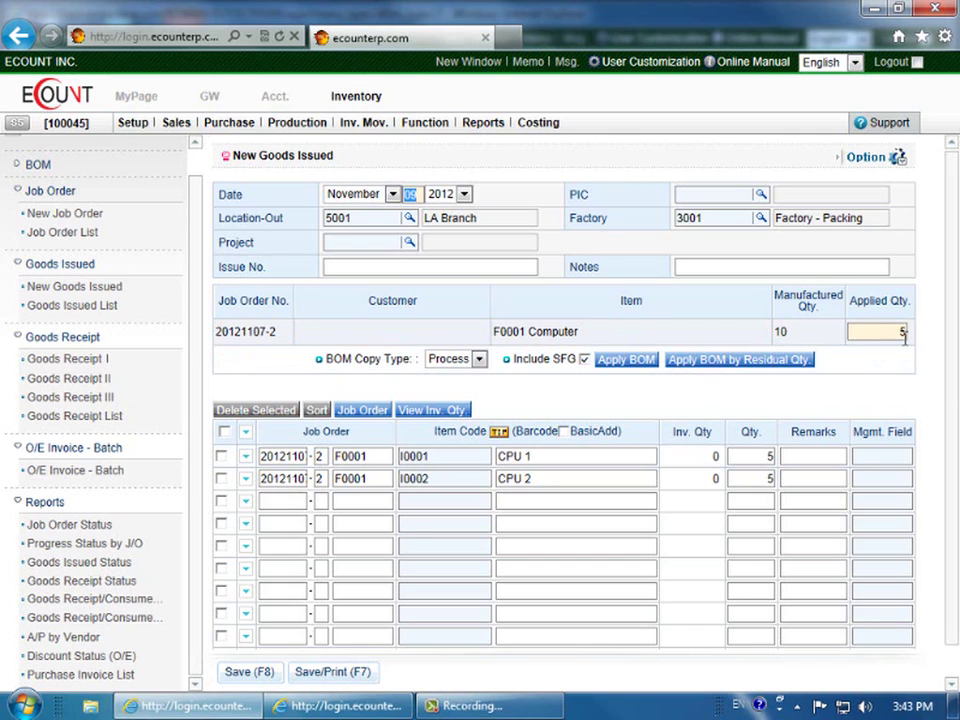
pyautogui.click(814, 345)
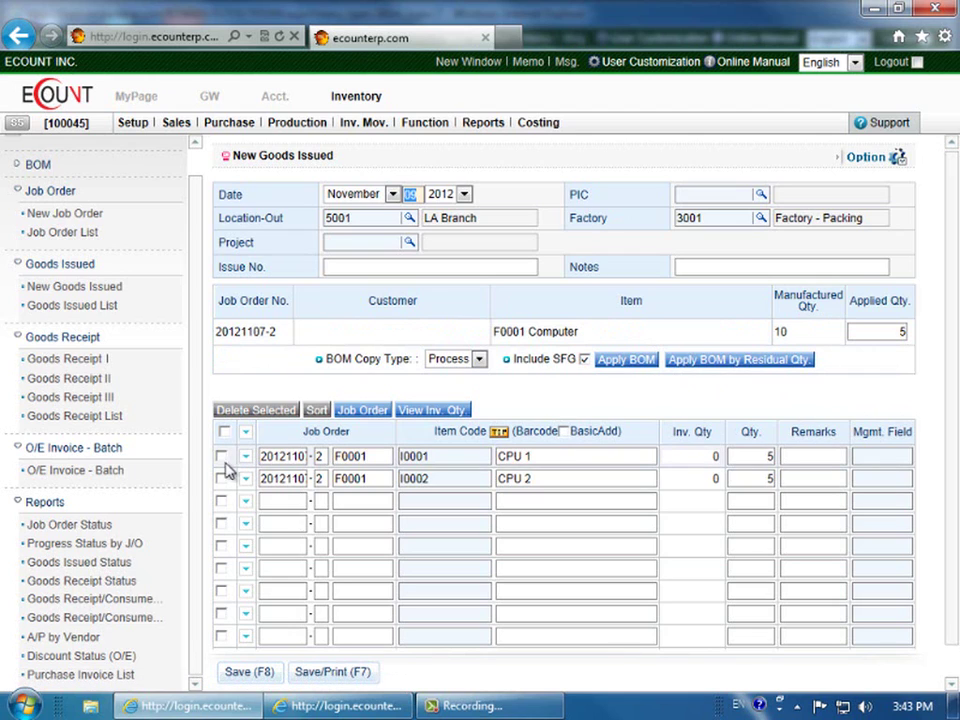
# View the inventory quantities for the CPU 1 and CPU 2 lines
pyautogui.click(222, 457)
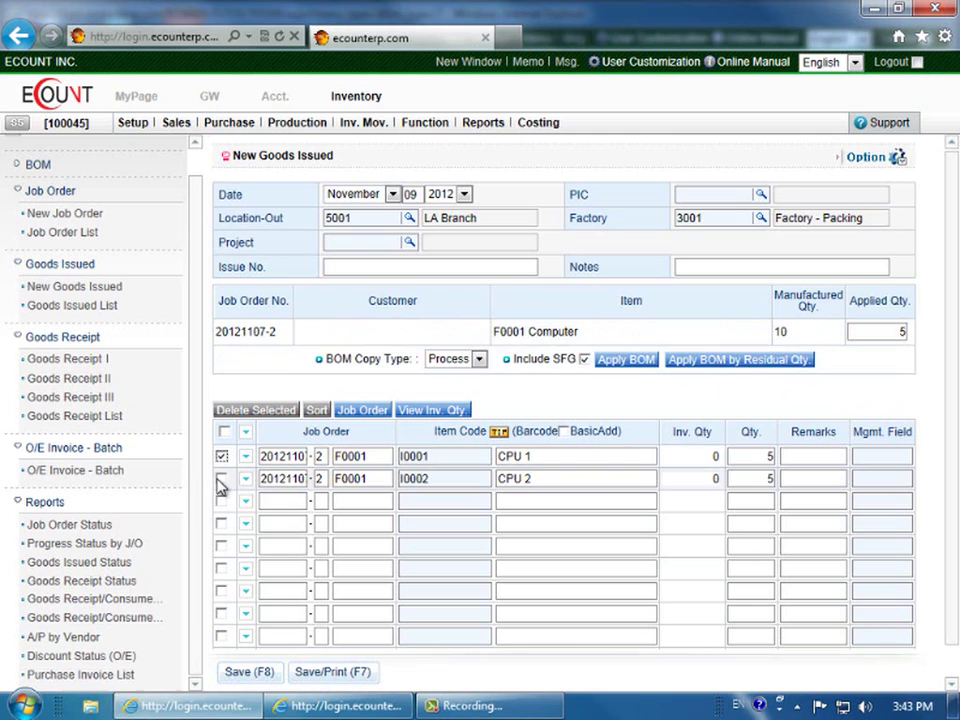
pyautogui.click(221, 480)
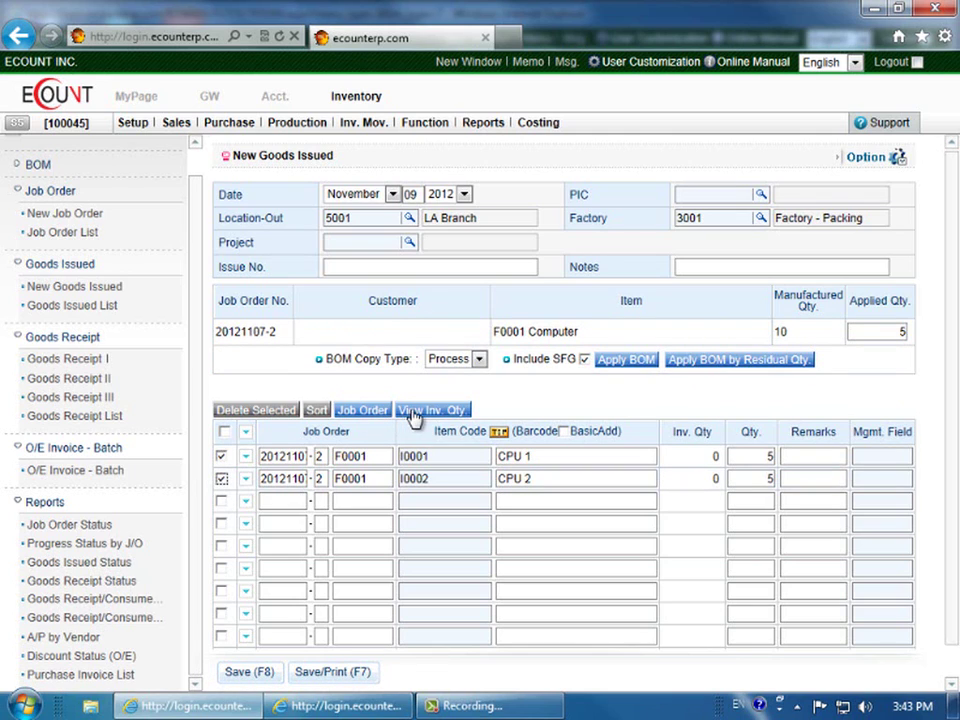
pyautogui.click(416, 413)
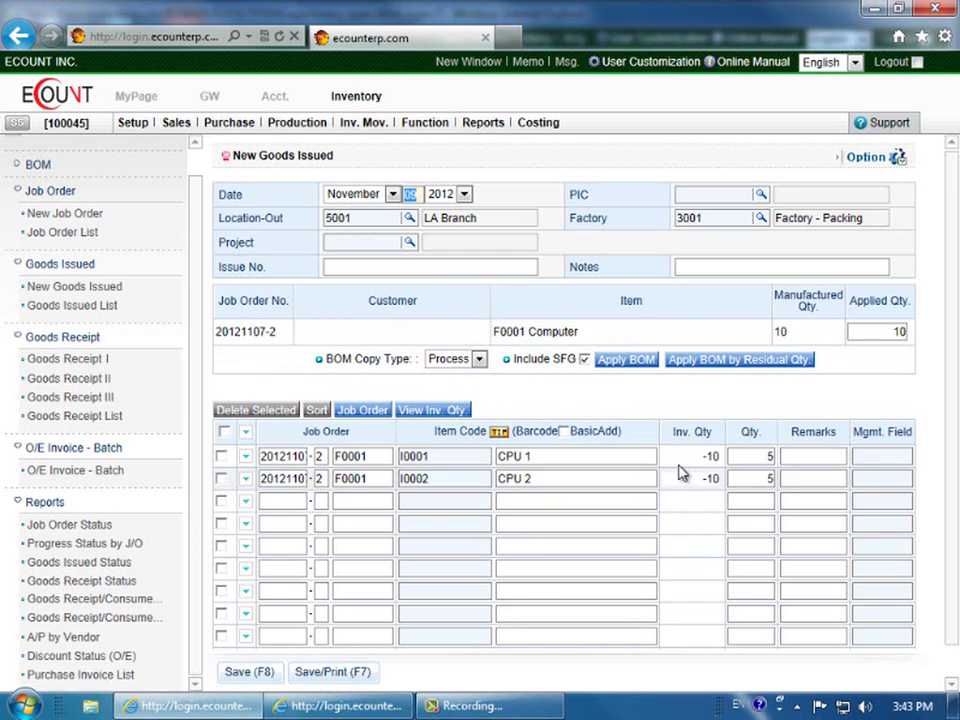
# In User Customization, set the Standard Location to Out for Inv. Mov. and In for Manufacture, and save it
pyautogui.click(390, 707)
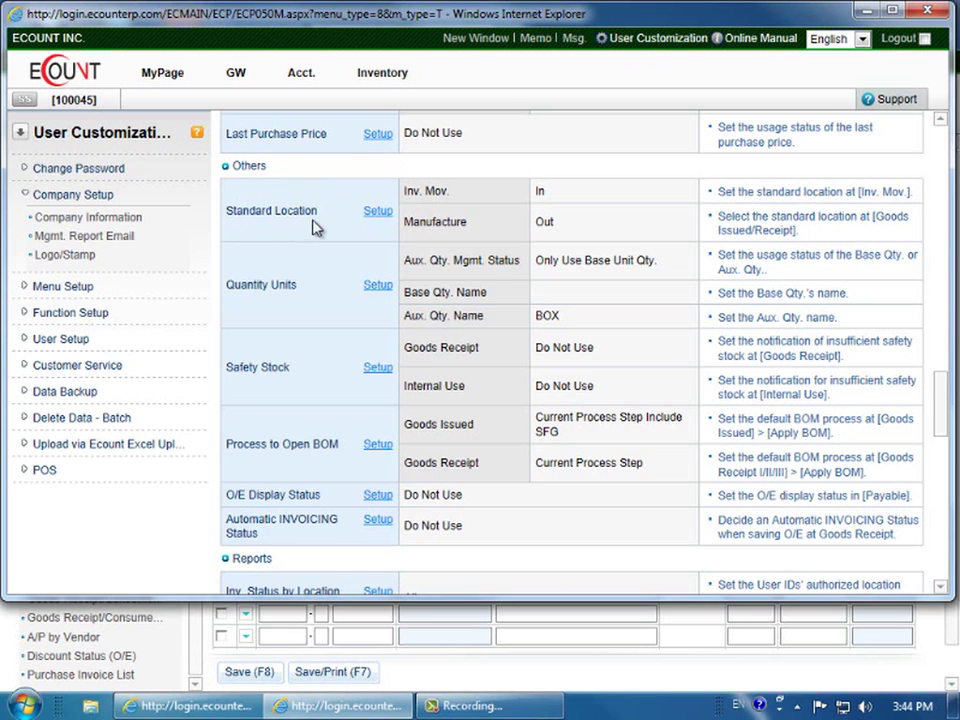
pyautogui.click(370, 214)
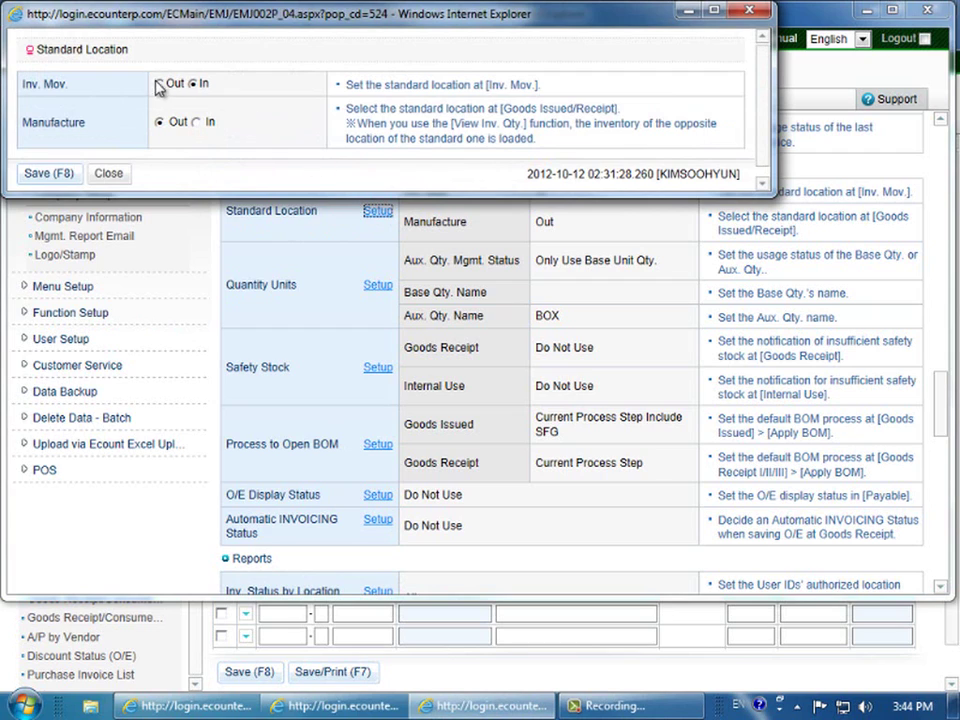
pyautogui.click(159, 84)
pyautogui.click(196, 122)
pyautogui.click(43, 177)
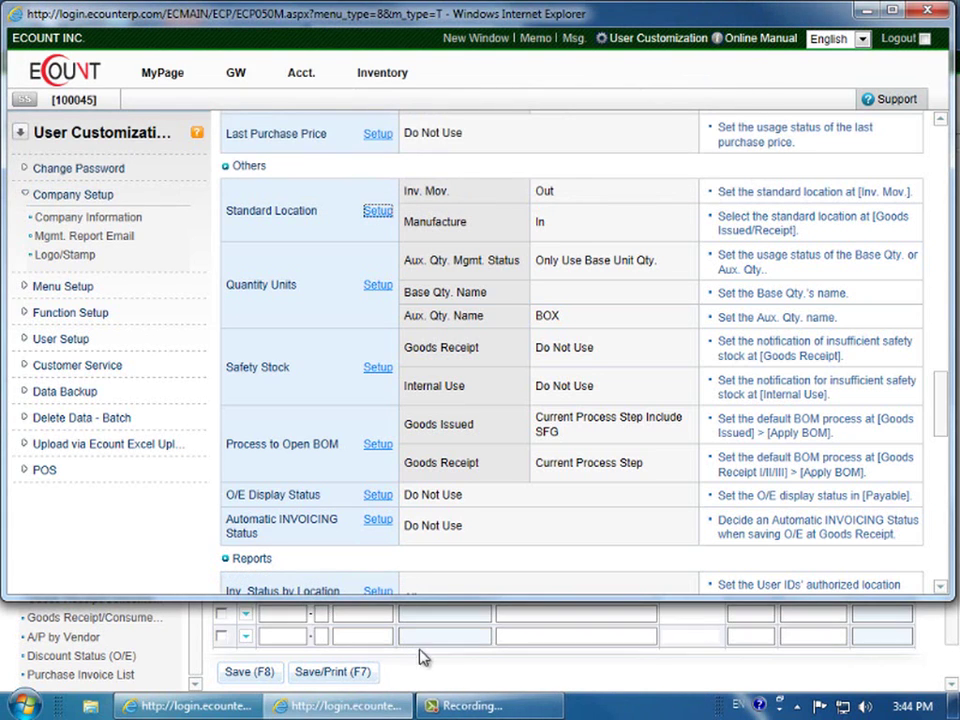
# Return to the goods issued slip and reload the inventory quantities for CPU 1 and CPU 2
pyautogui.click(445, 677)
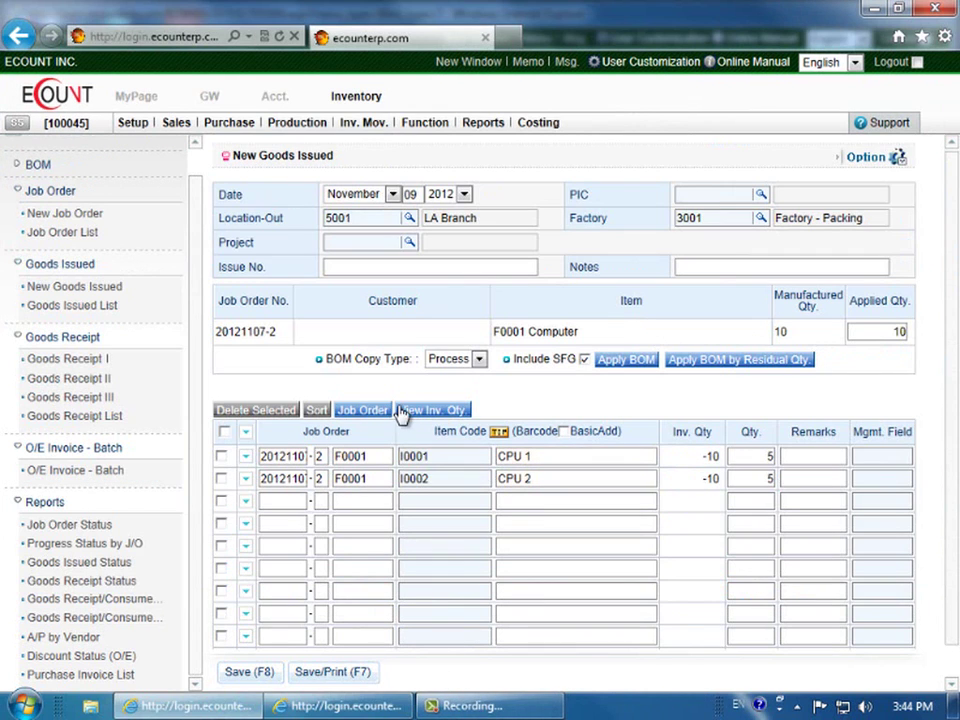
pyautogui.click(221, 457)
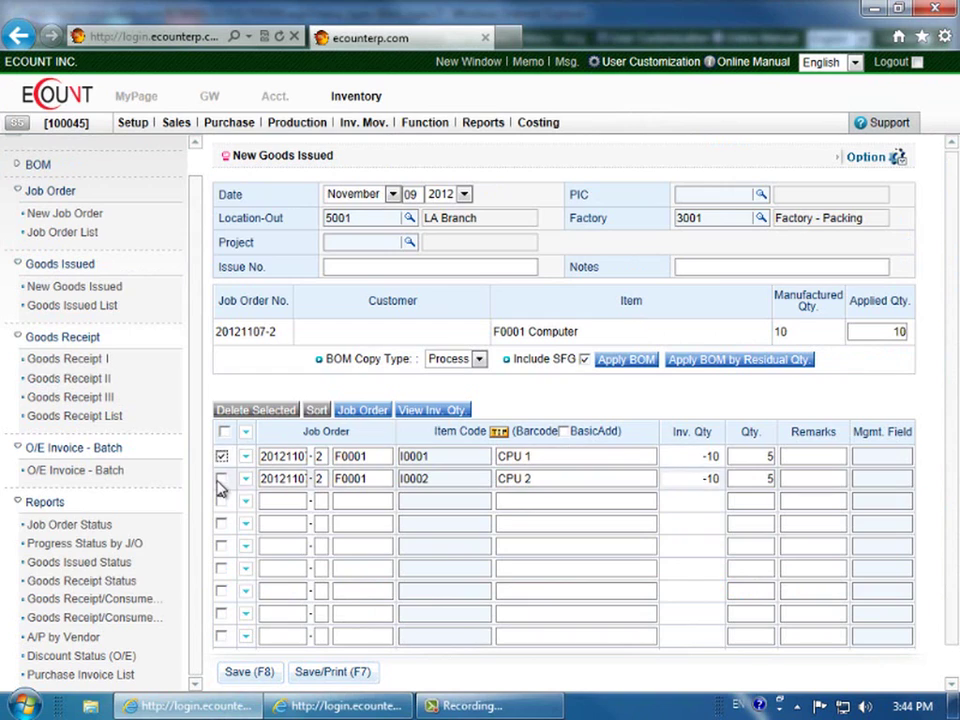
pyautogui.click(221, 479)
pyautogui.click(420, 411)
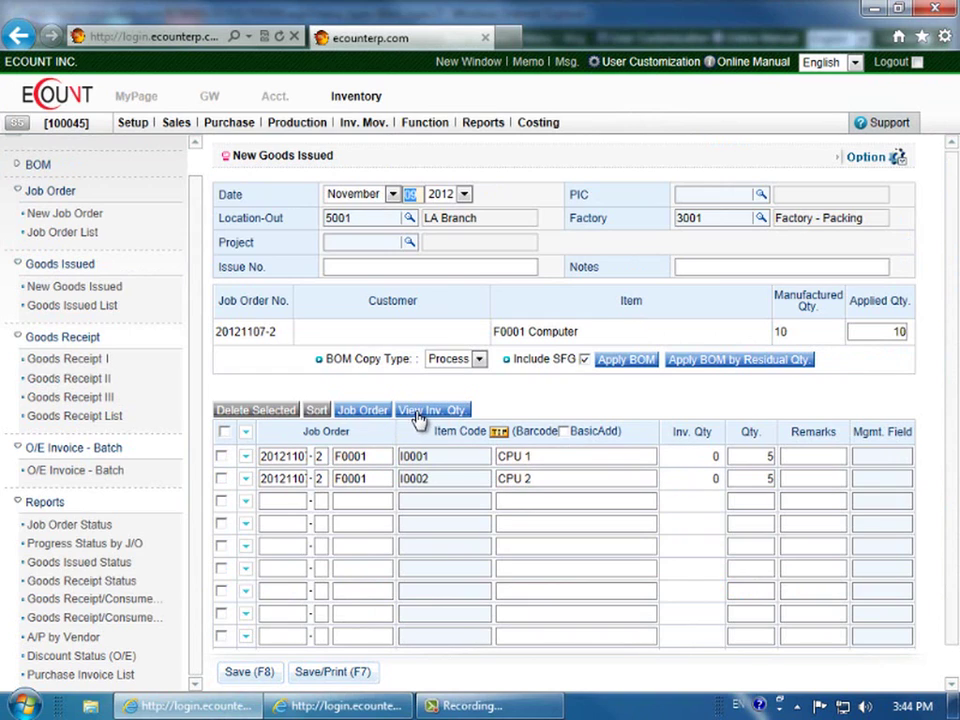
# Save the goods issued slip with its printable version and close the print preview
pyautogui.click(316, 678)
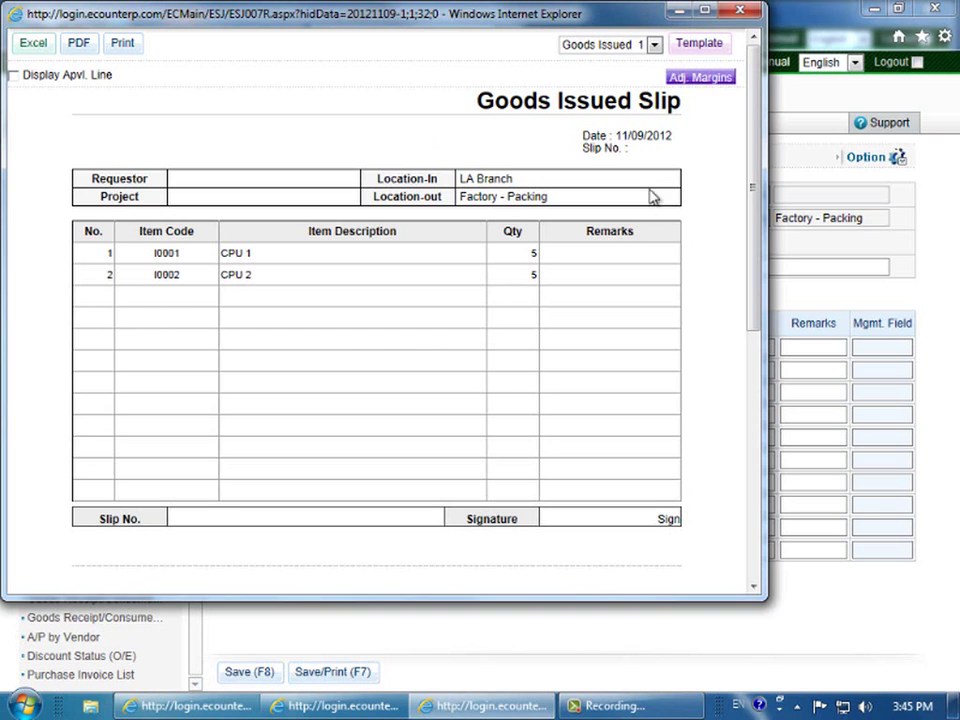
pyautogui.click(741, 12)
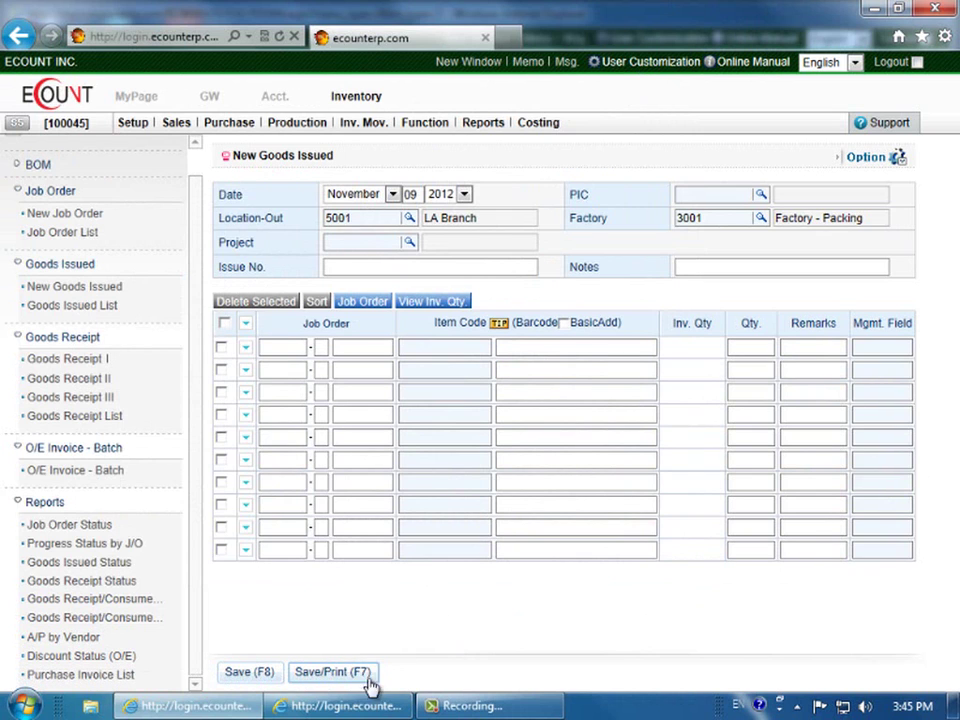
# Locate the Goods Issued Input Screen setting under Template/Display Setup in User Customization and return to the slip entry window
pyautogui.click(368, 705)
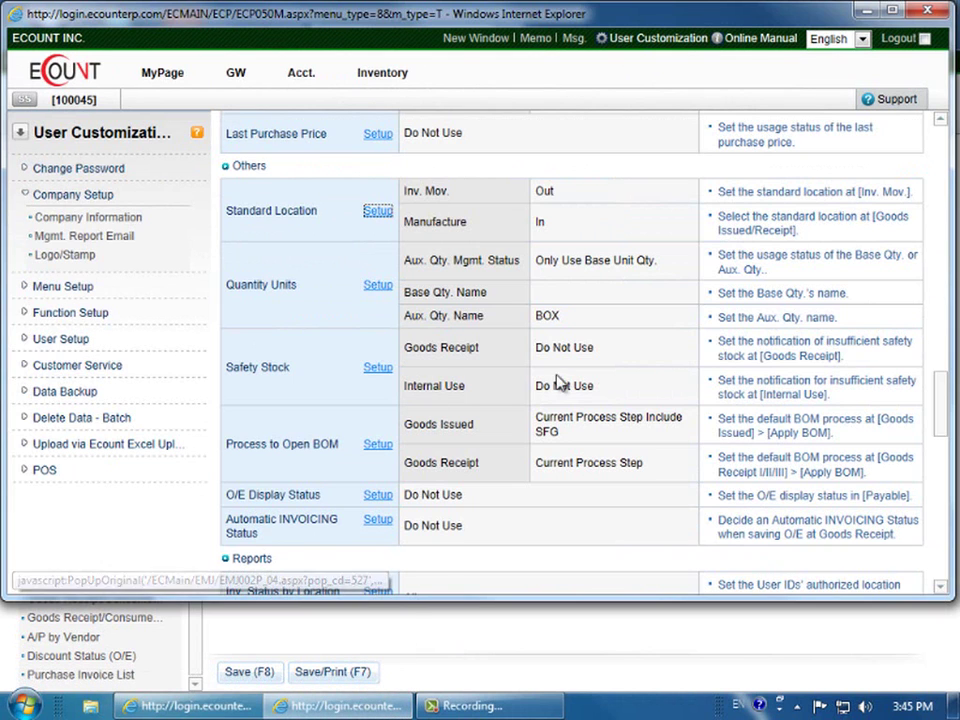
pyautogui.scroll(-5, 625, 380)
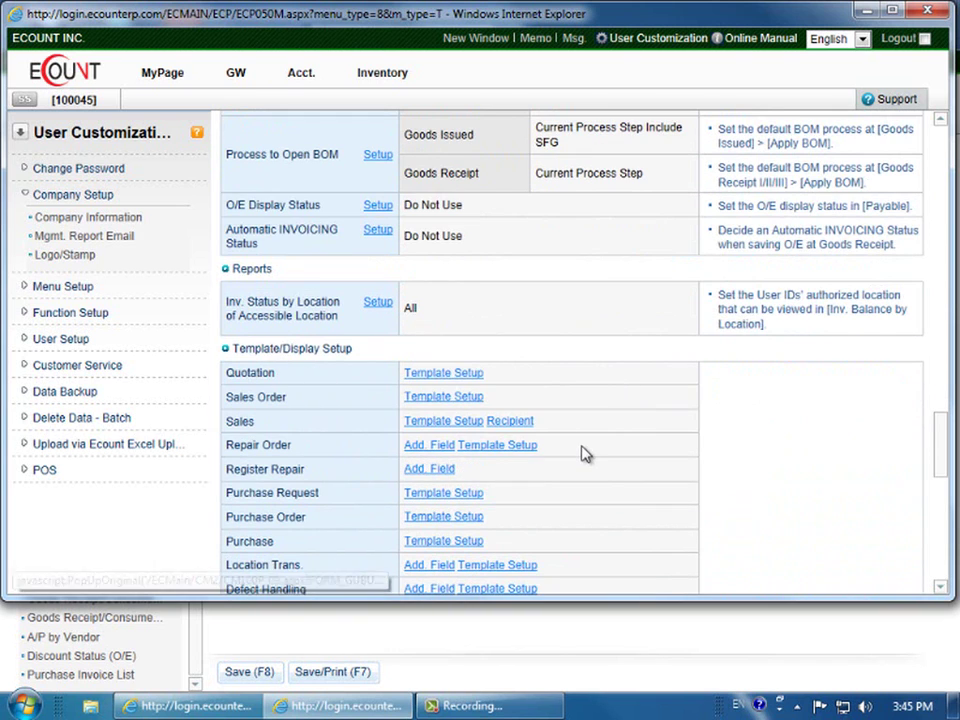
pyautogui.scroll(-4, 583, 454)
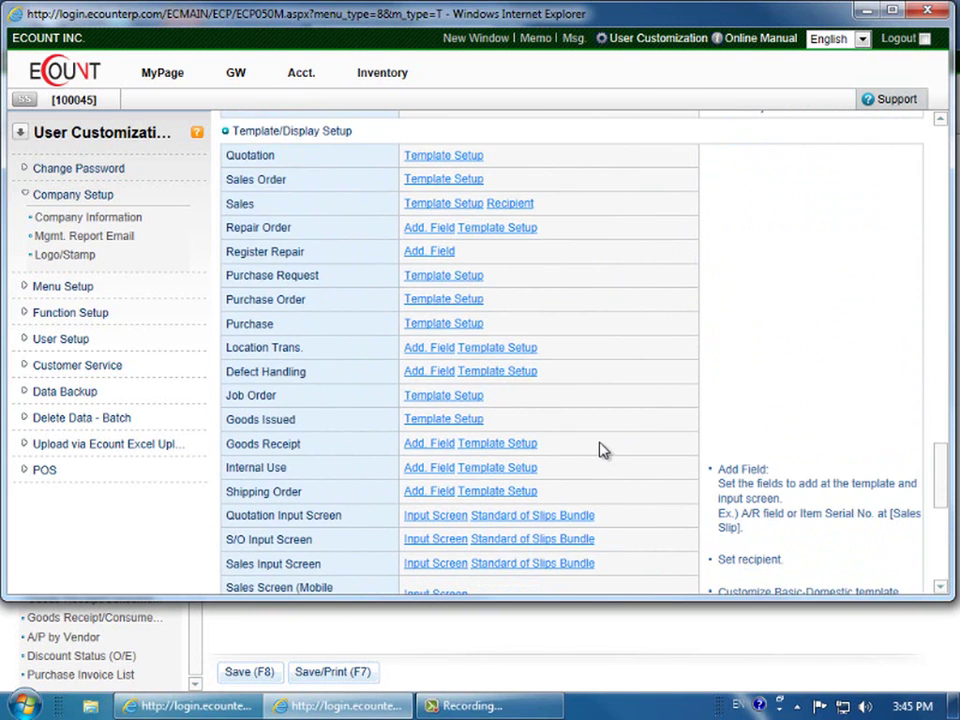
pyautogui.scroll(-4, 603, 451)
pyautogui.scroll(-2, 596, 449)
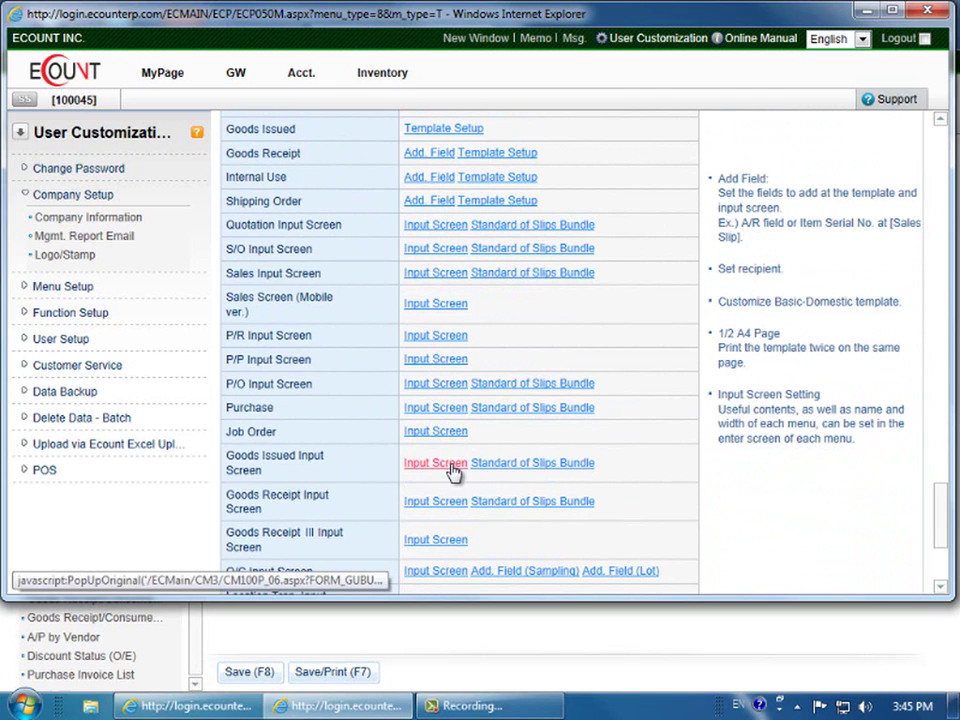
pyautogui.click(535, 653)
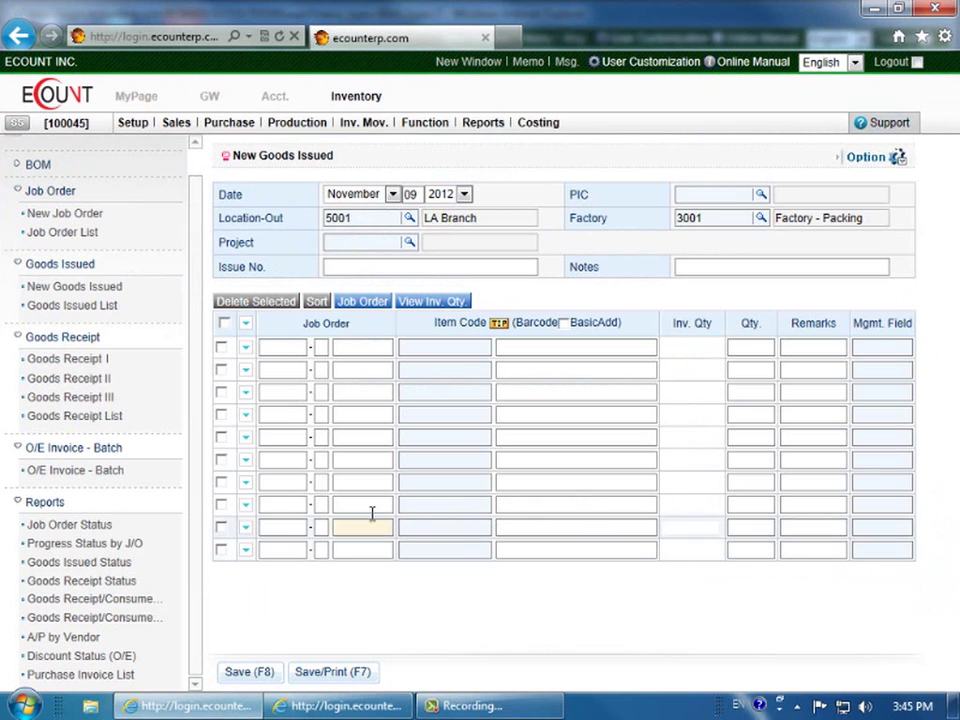
# Review the saved CPU slip issued from LA Branch through the Goods Issued List and return to the list
pyautogui.click(71, 308)
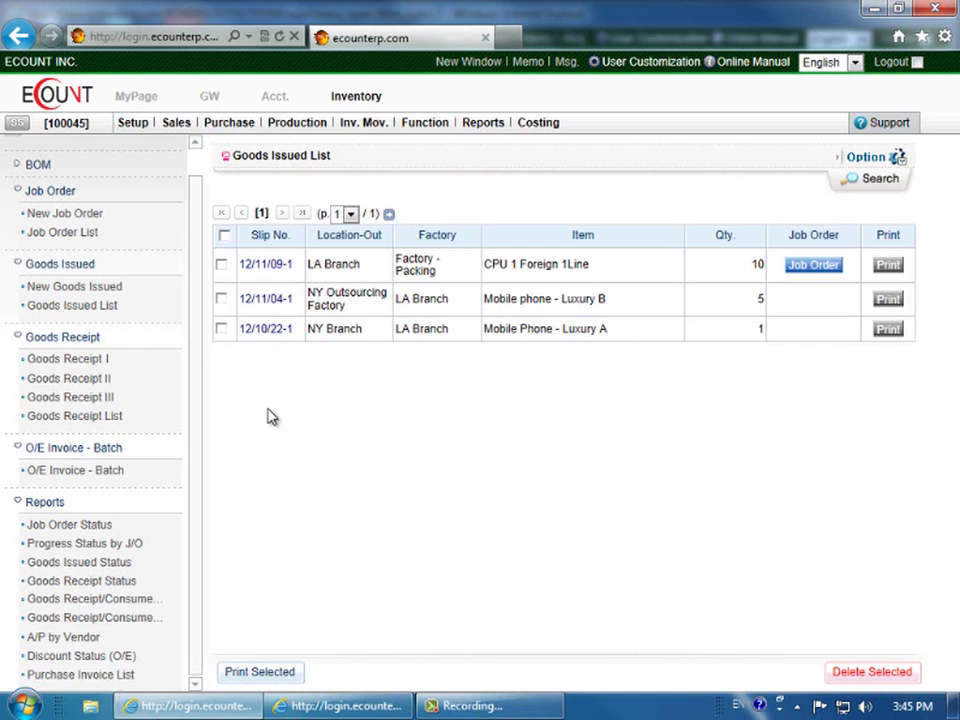
pyautogui.click(265, 265)
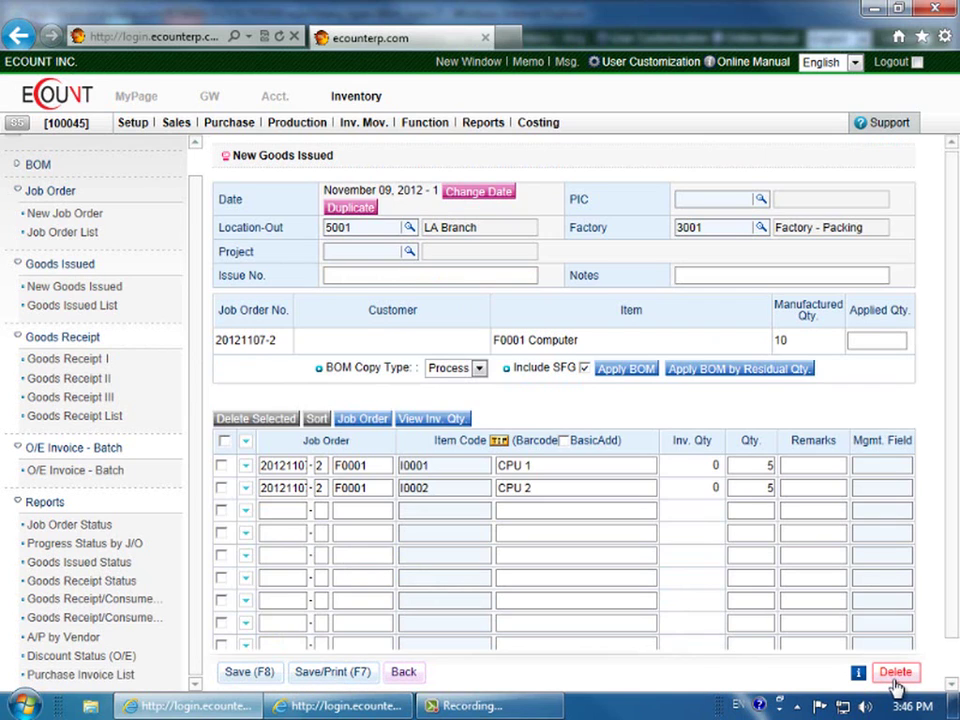
pyautogui.click(403, 672)
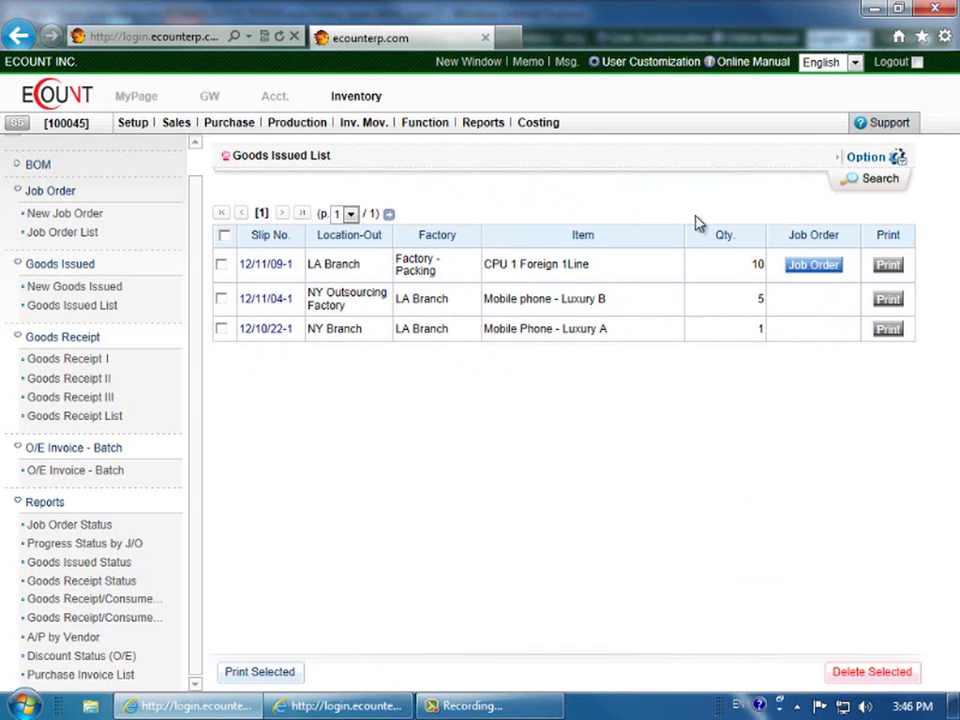
# Check which search template and list settings options are offered for the Goods Issued List
pyautogui.click(867, 158)
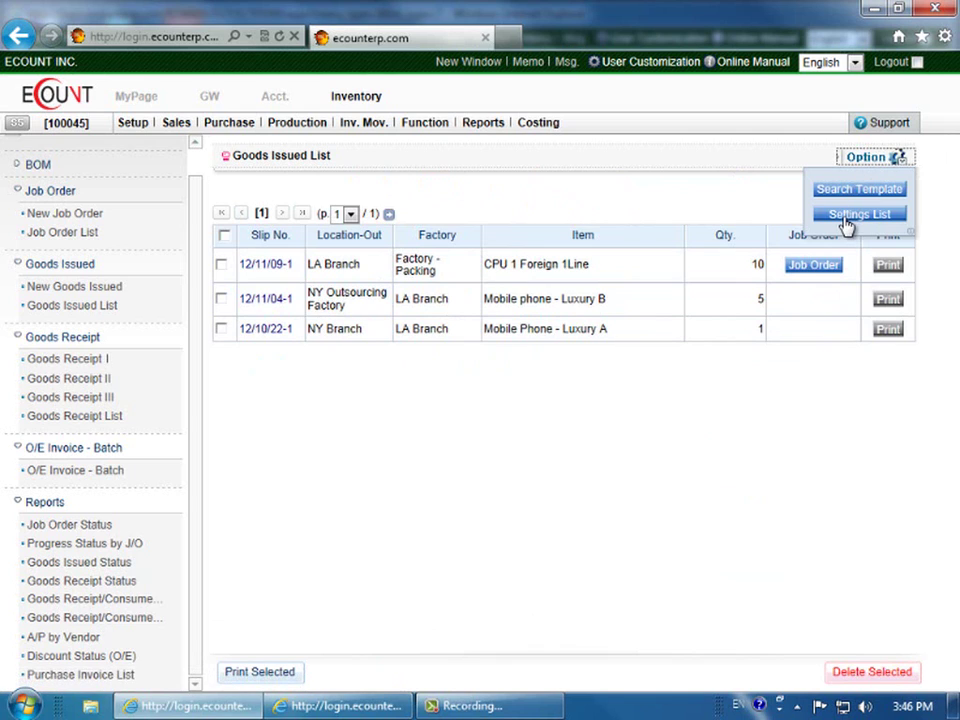
pyautogui.click(896, 164)
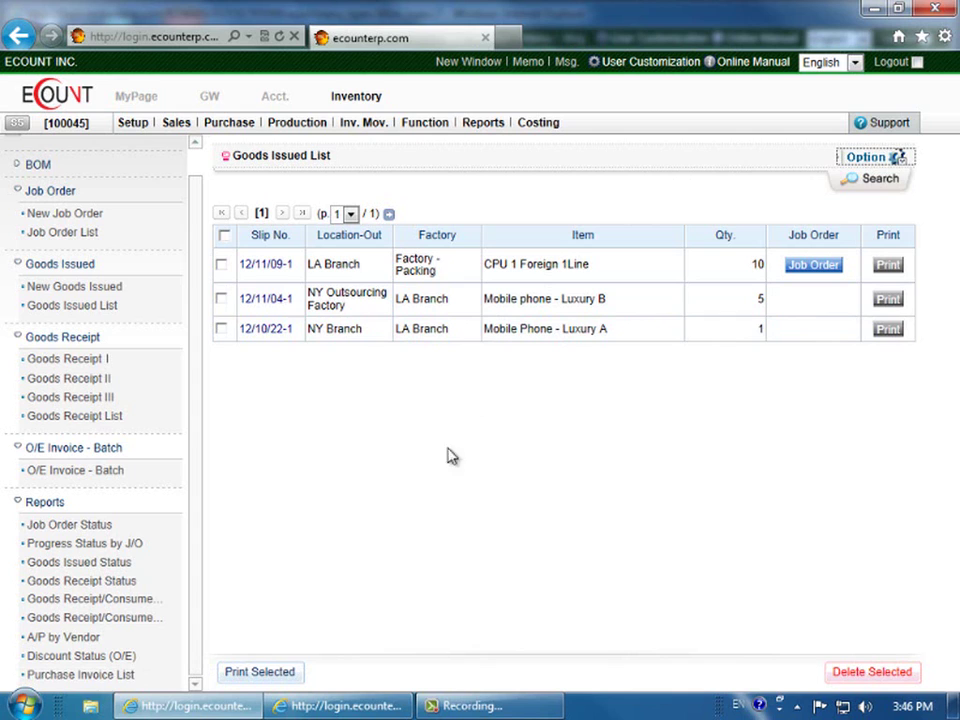
# Run the Goods Issued Status report with the start month set to October 2012
pyautogui.click(98, 570)
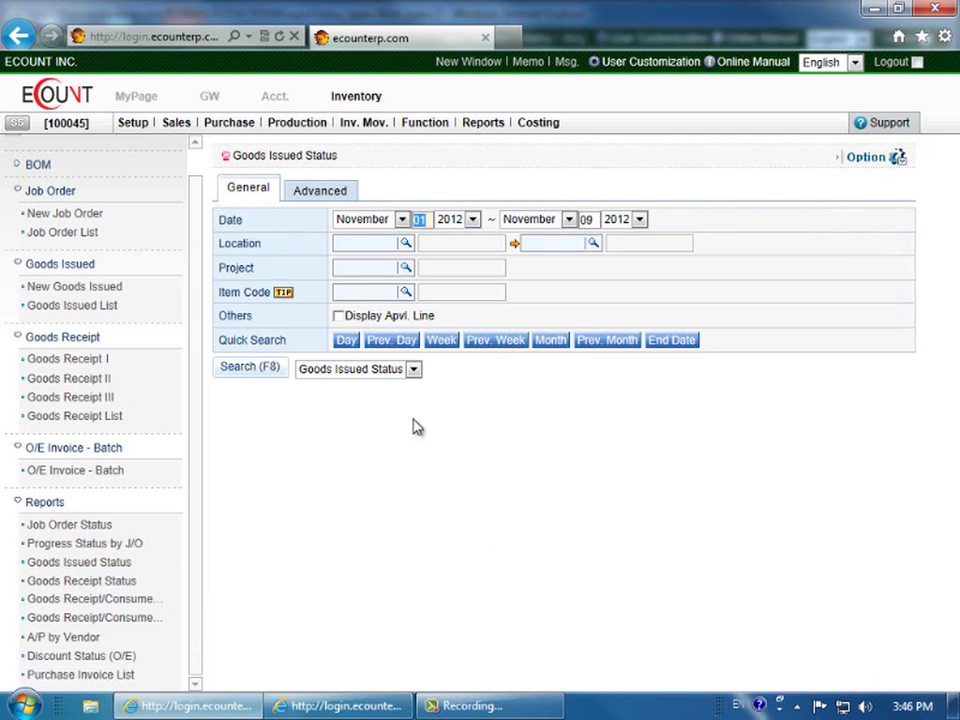
pyautogui.click(401, 219)
pyautogui.click(378, 351)
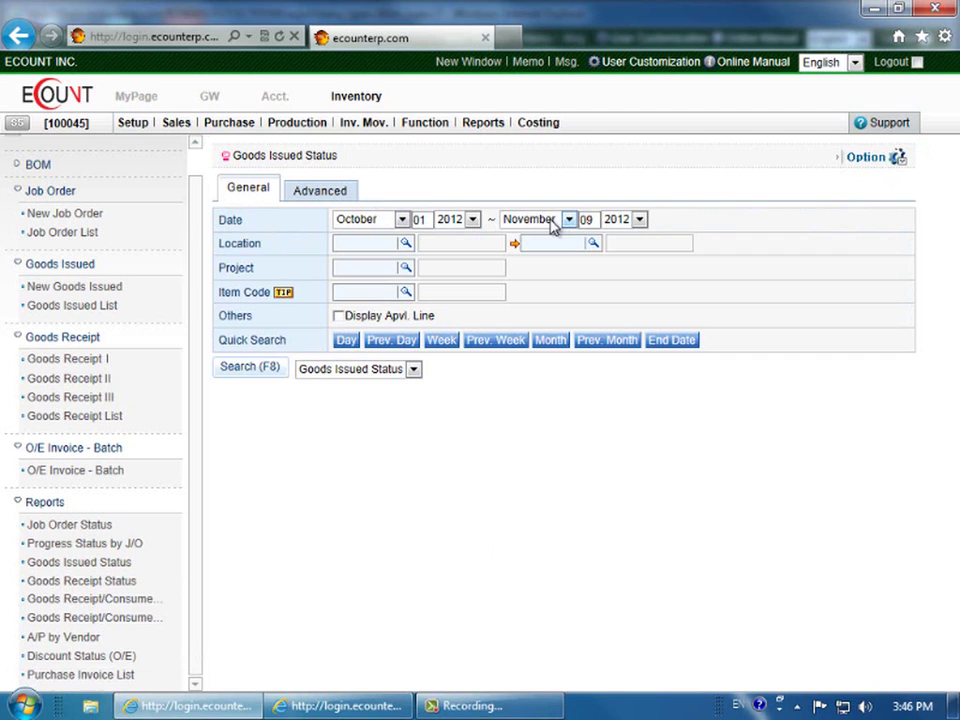
pyautogui.click(270, 370)
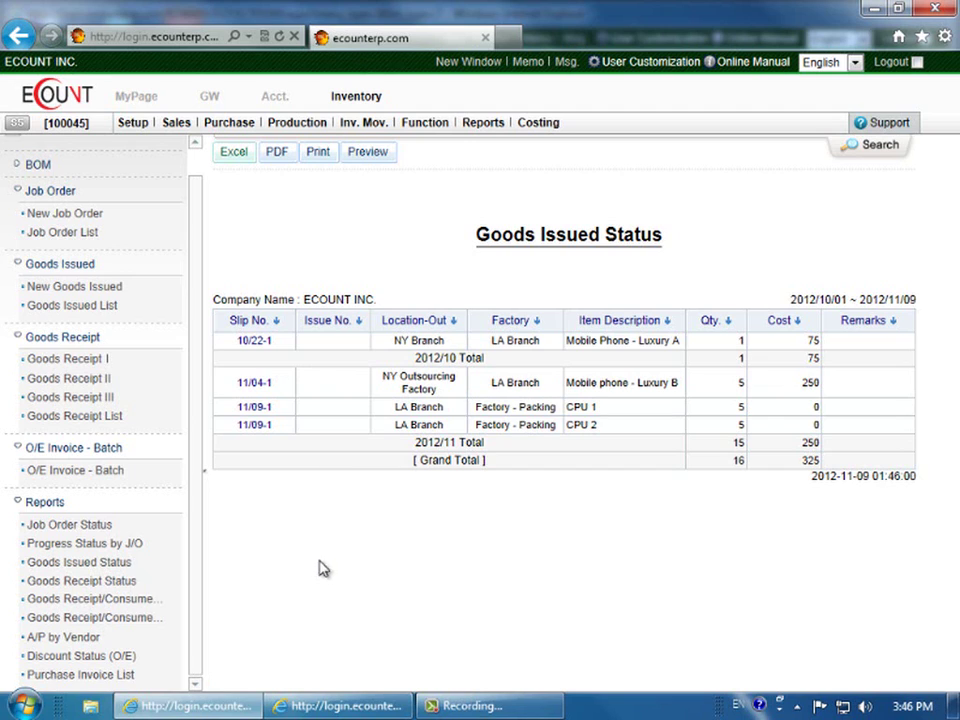
# Check the template options in the Goods Issued Status search conditions and return to the report
pyautogui.click(878, 148)
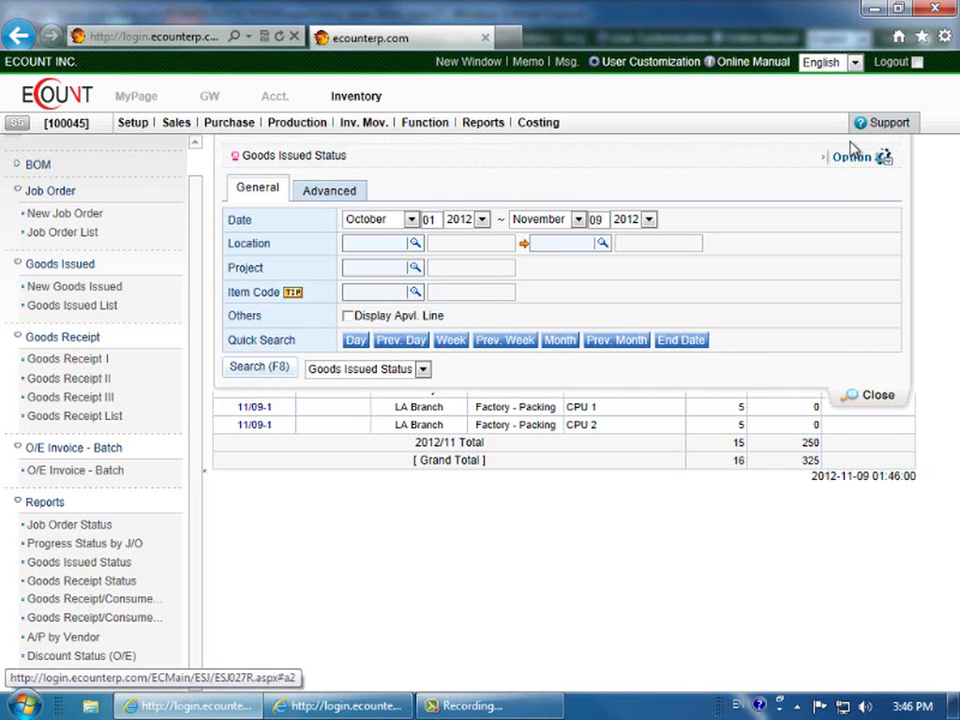
pyautogui.click(862, 166)
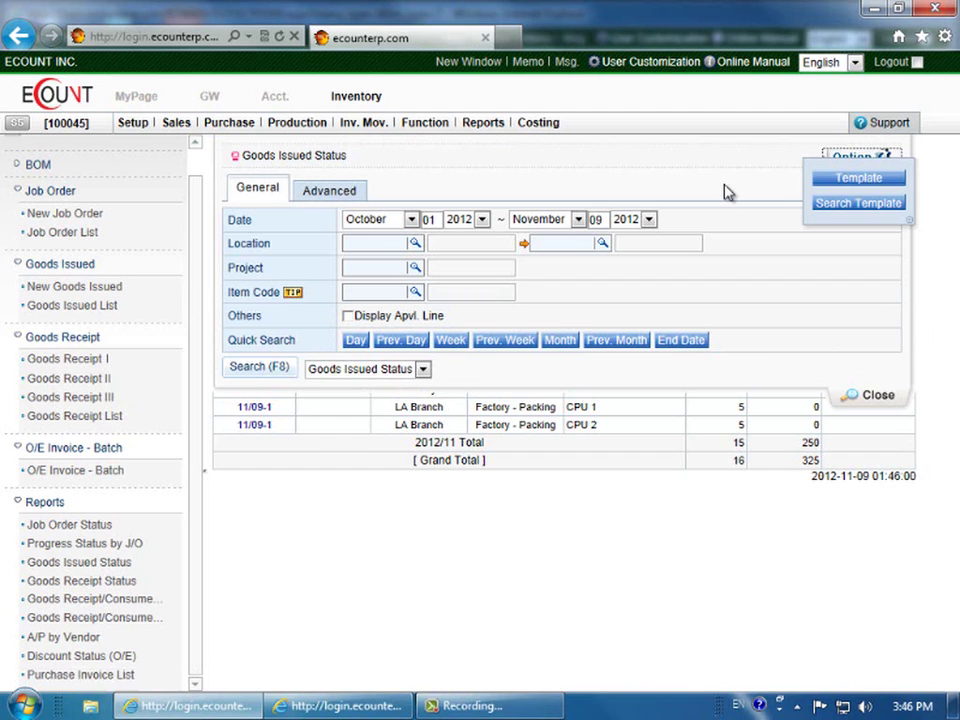
pyautogui.click(866, 396)
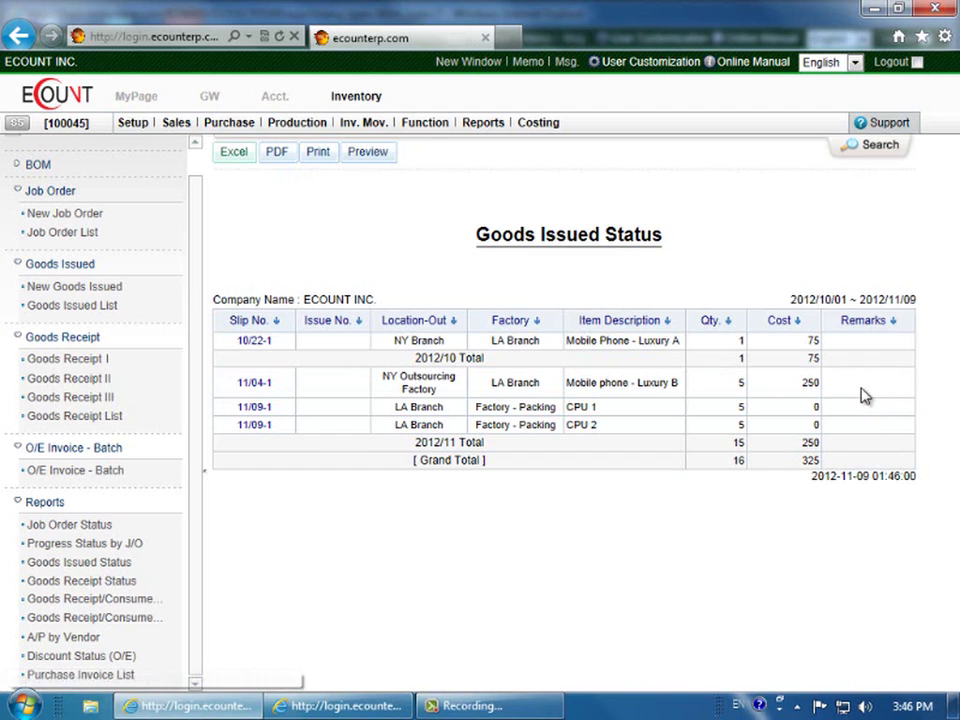